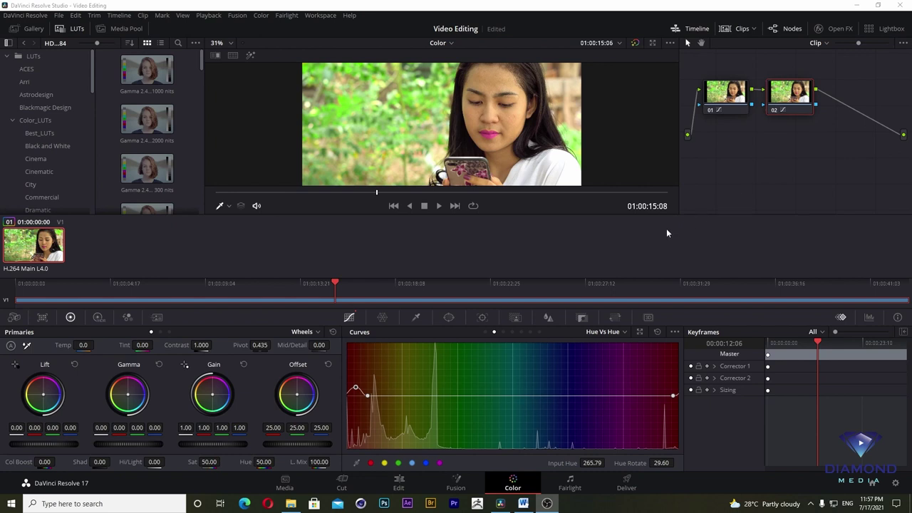
Add serial node Corrector 3 after node 02 and widen the node editor
scroll(496, 119, up, 4)
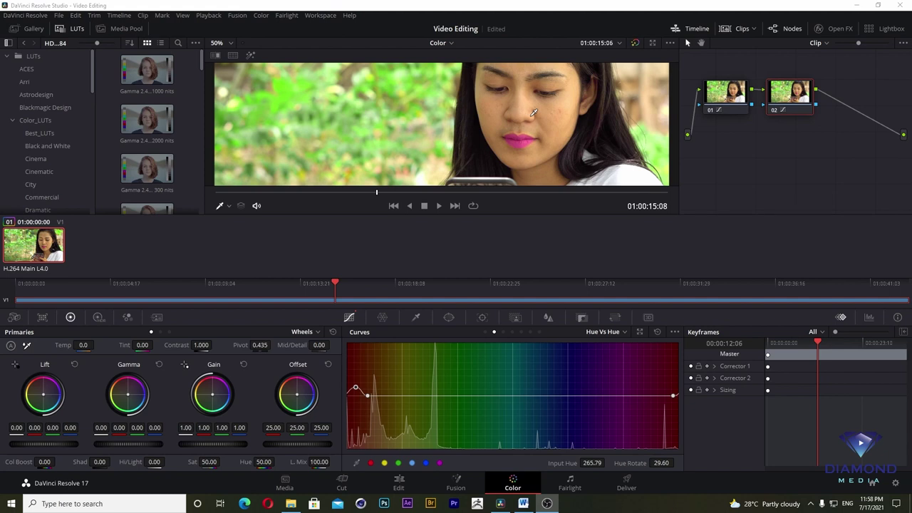
scroll(532, 112, down, 1)
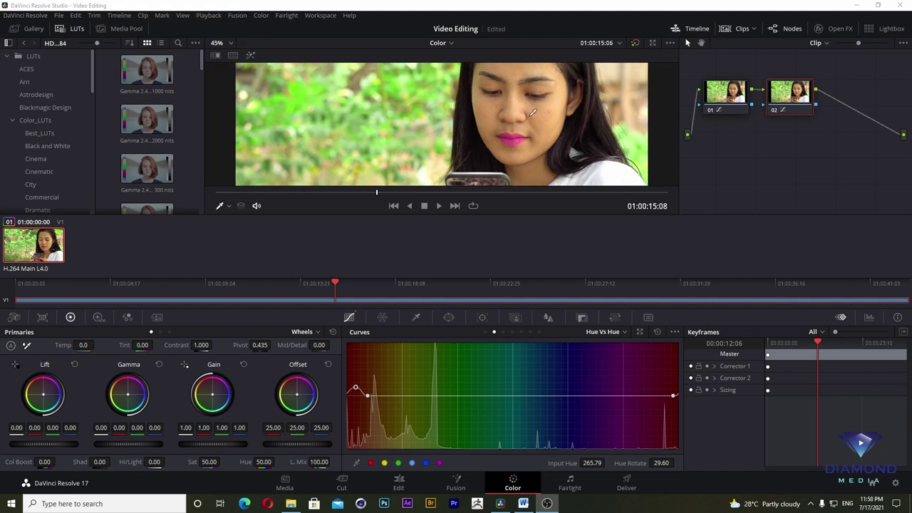
scroll(528, 113, down, 1)
scroll(528, 112, down, 1)
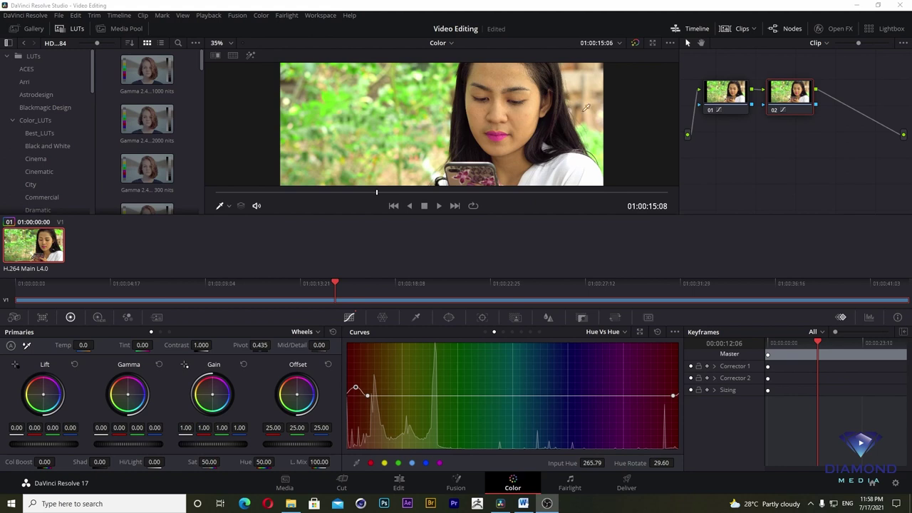
right_click(798, 95)
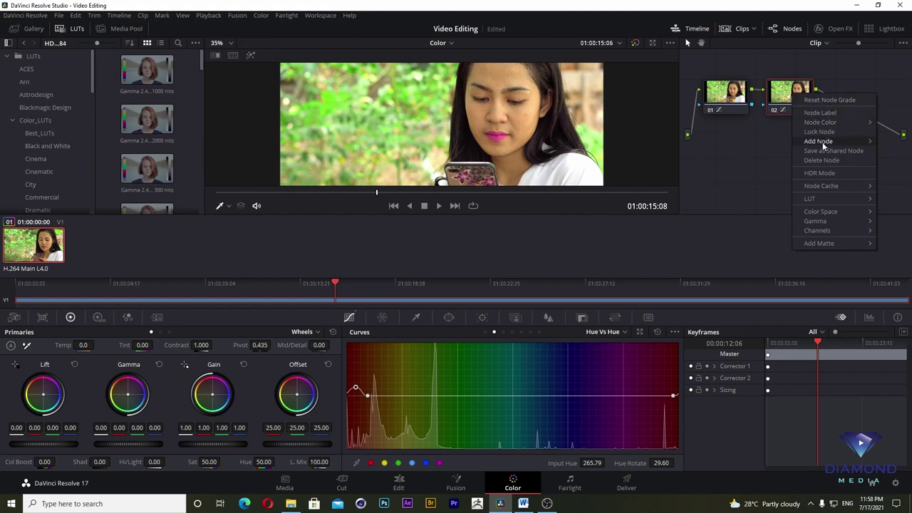
mouse_move(826, 144)
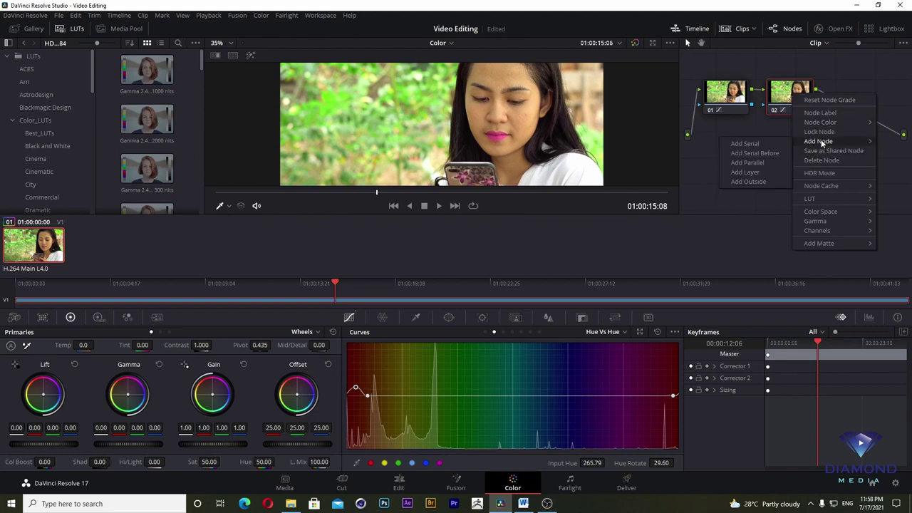
click(744, 143)
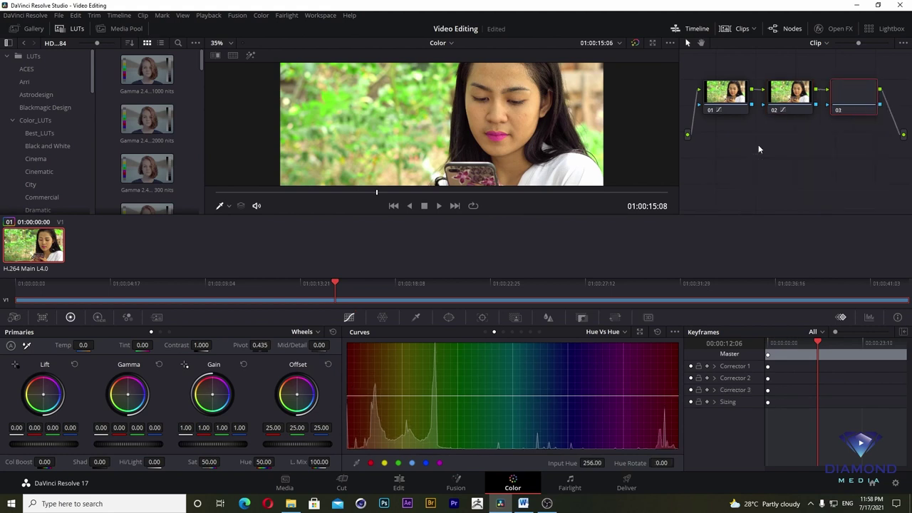
drag(679, 160, 624, 170)
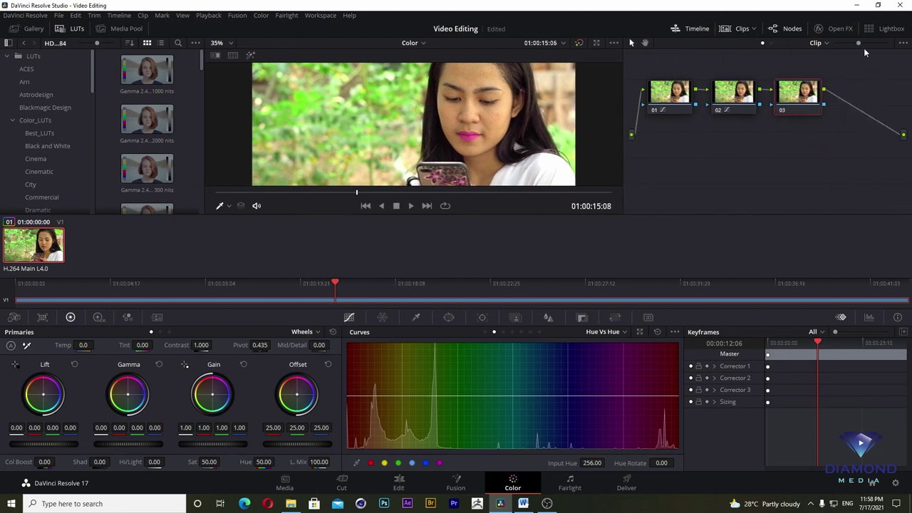
Show the effects Library scrolled to Resolve FX Refine, listing Beauty and Face Refinement
click(838, 29)
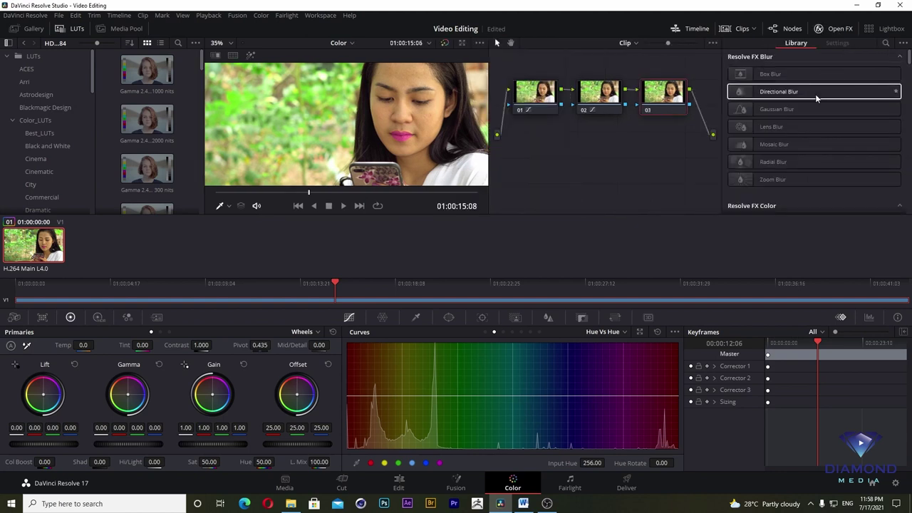
scroll(817, 98, down, 3)
scroll(814, 102, down, 3)
scroll(813, 103, down, 2)
scroll(811, 106, down, 3)
scroll(811, 107, down, 1)
scroll(810, 106, down, 1)
scroll(811, 106, down, 1)
scroll(810, 108, down, 2)
scroll(810, 107, down, 1)
scroll(809, 109, down, 2)
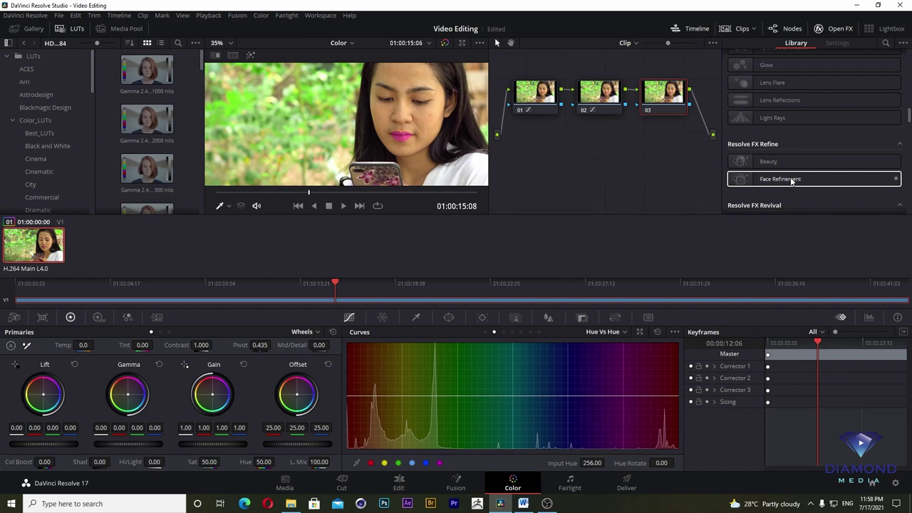
Apply Face Refinement to node 03, fit the frame in the viewer, and return to the clip start
drag(792, 179, 672, 99)
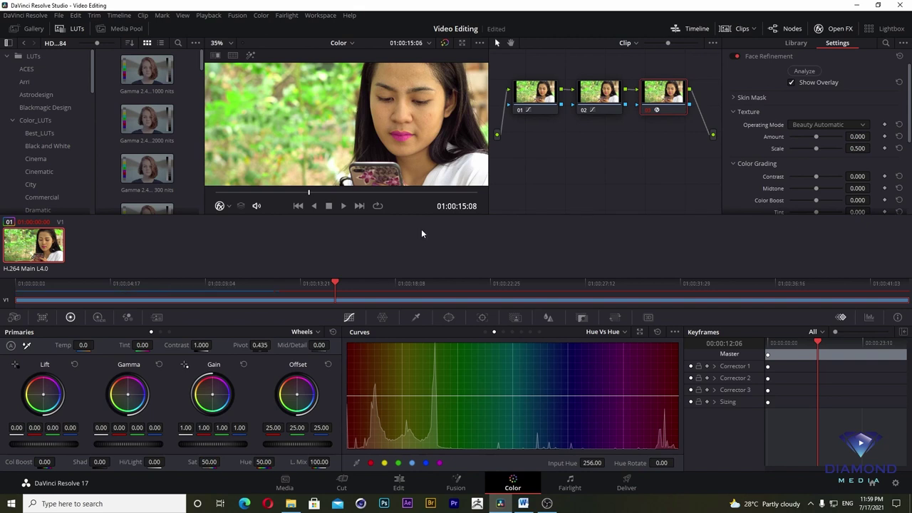
click(229, 43)
click(232, 56)
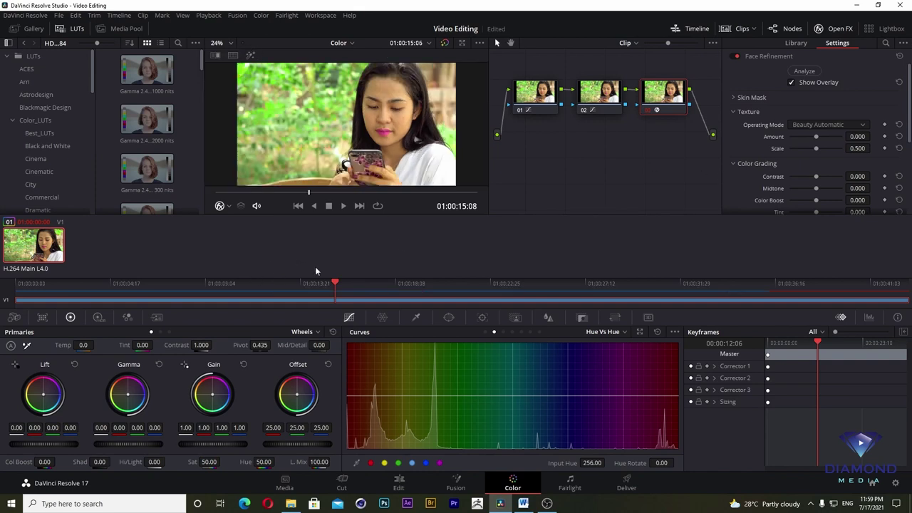
drag(335, 283, 14, 283)
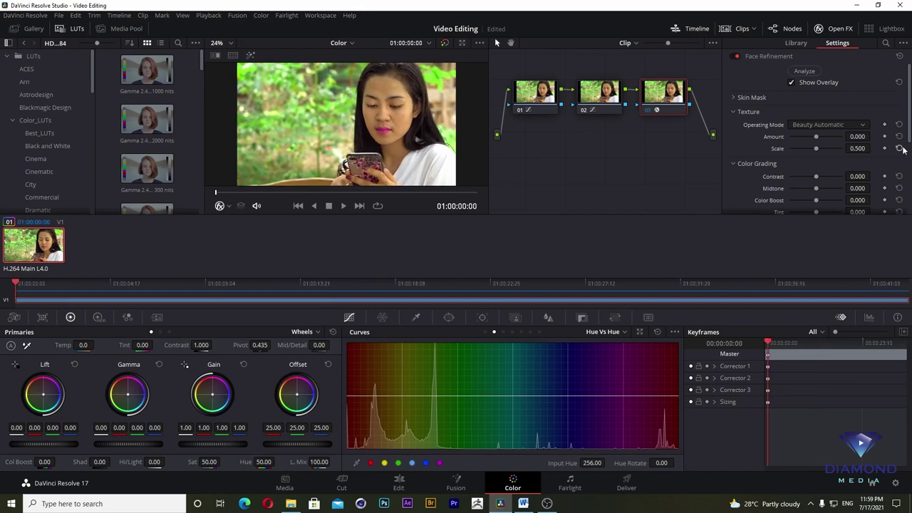
Run Face Refinement's face analysis so the woman's face is tracked across the clip
click(803, 72)
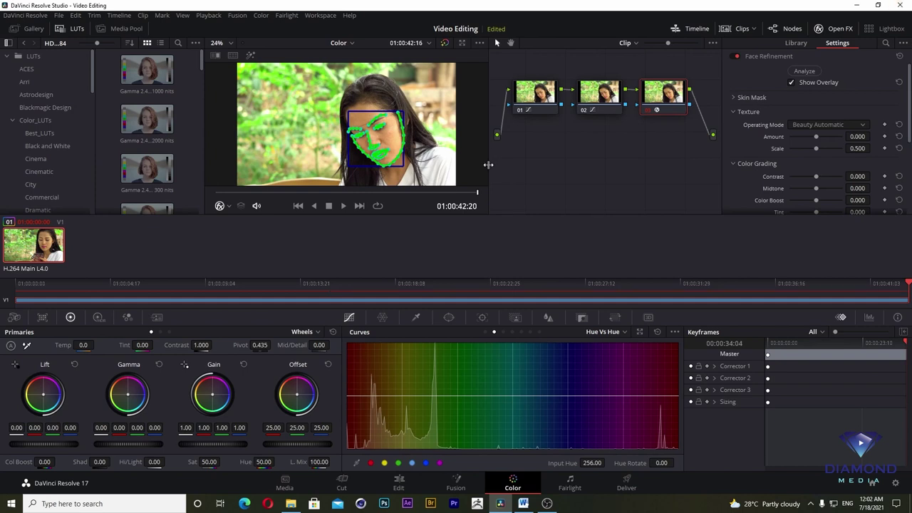
Zoom the viewer in on the tracked face at frame 01:00:12:23
scroll(390, 154, up, 2)
scroll(389, 154, up, 1)
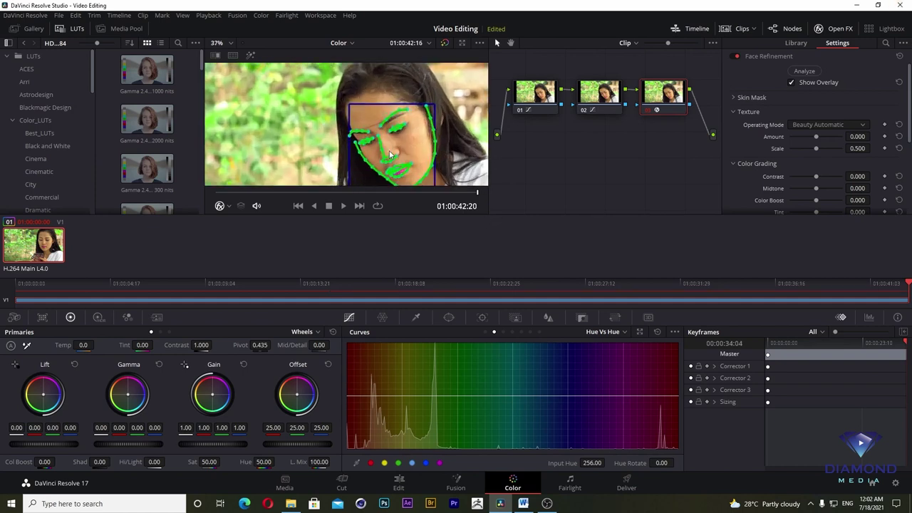
scroll(390, 154, up, 1)
scroll(385, 139, up, 1)
scroll(380, 123, up, 1)
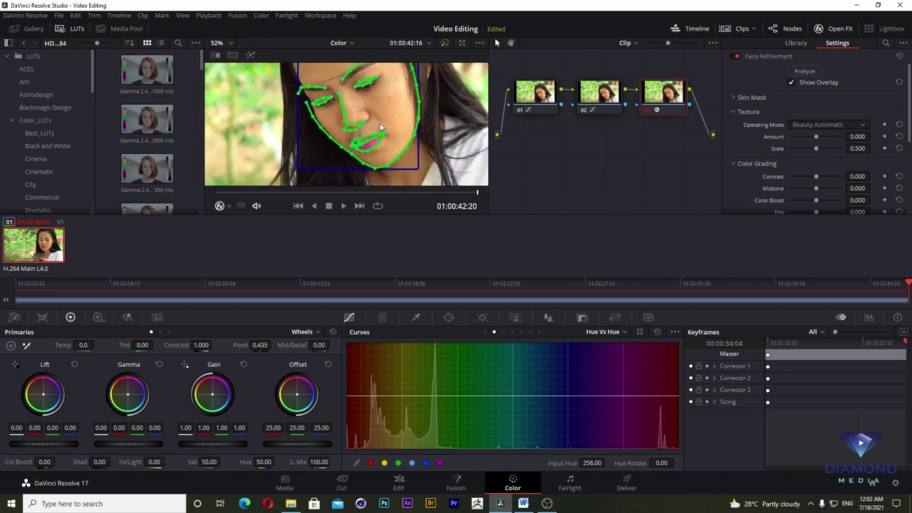
drag(489, 288, 283, 285)
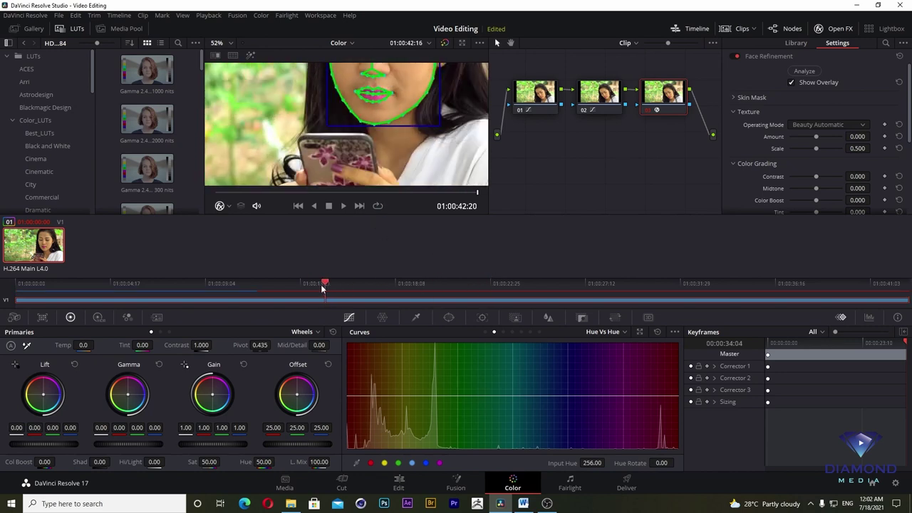
scroll(421, 124, up, 1)
scroll(393, 119, up, 1)
scroll(393, 116, up, 1)
scroll(391, 143, up, 1)
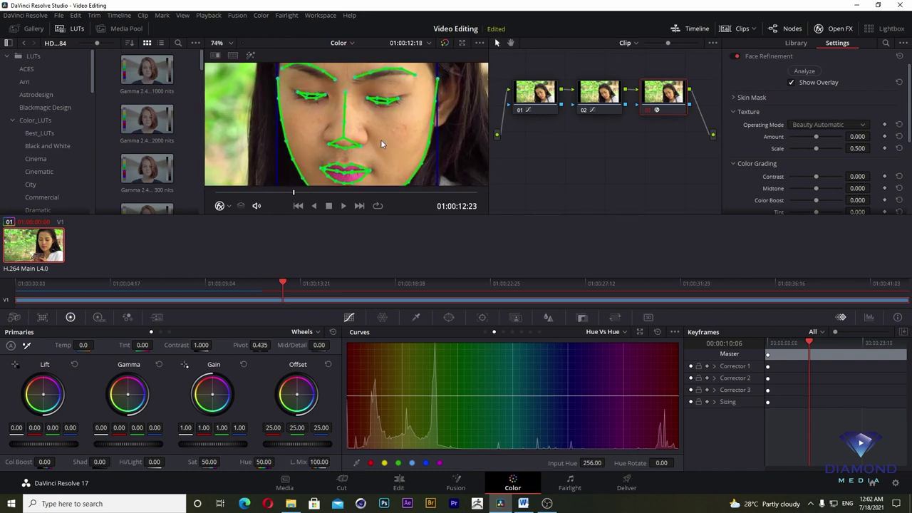
scroll(386, 135, up, 2)
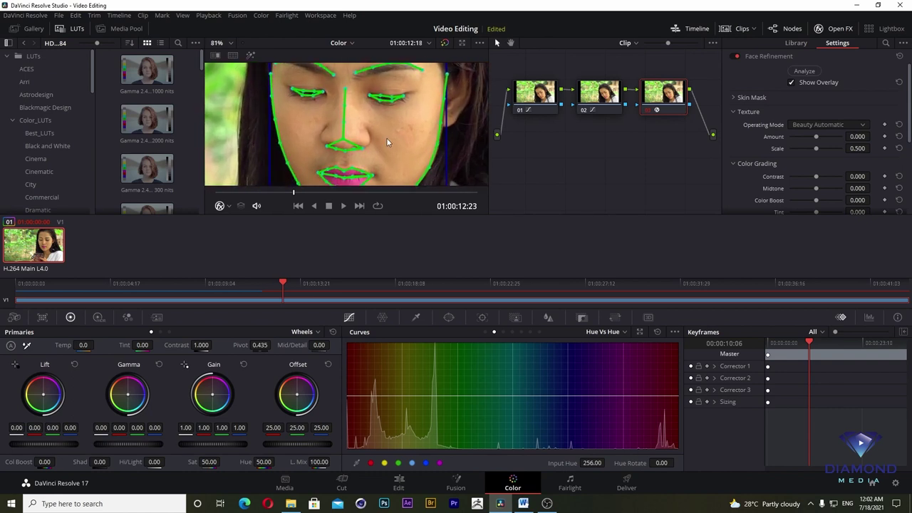
scroll(384, 140, up, 1)
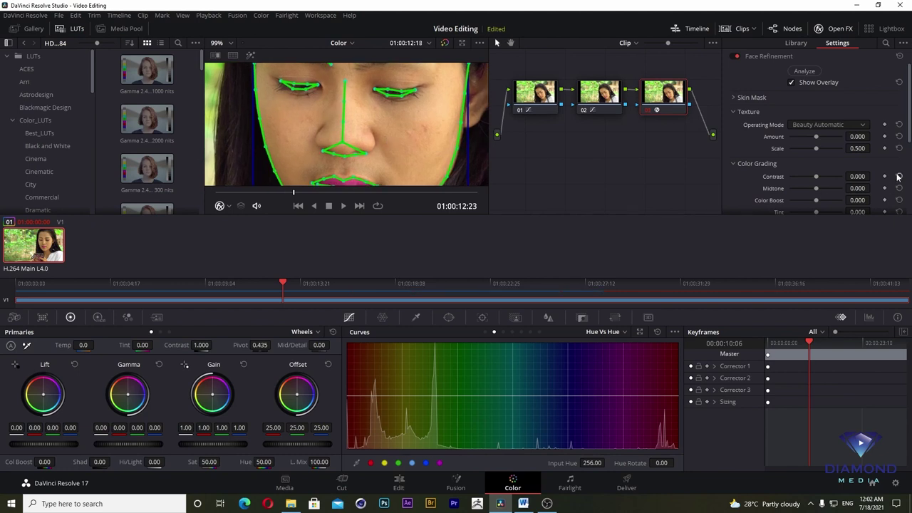
Keep Beauty Automatic mode, set Texture Amount to 0.729 and Scale to 0.500
click(802, 126)
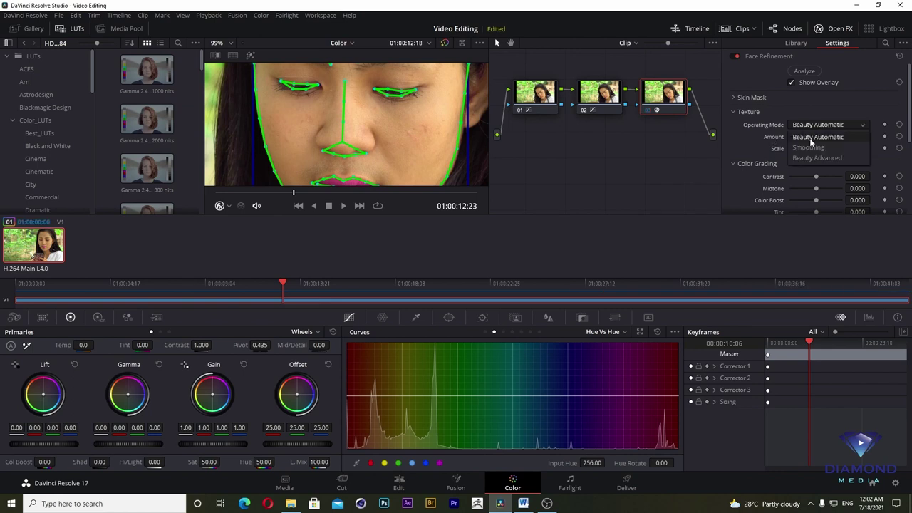
click(812, 136)
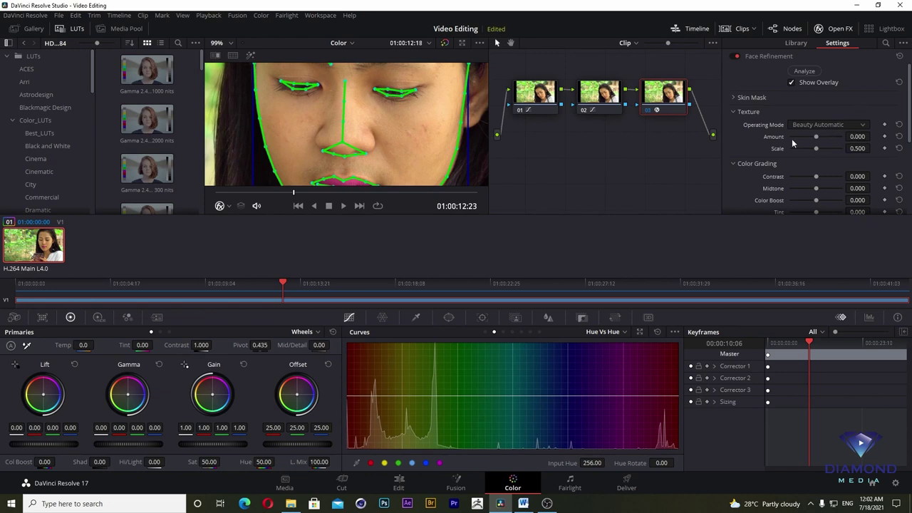
drag(817, 137, 829, 136)
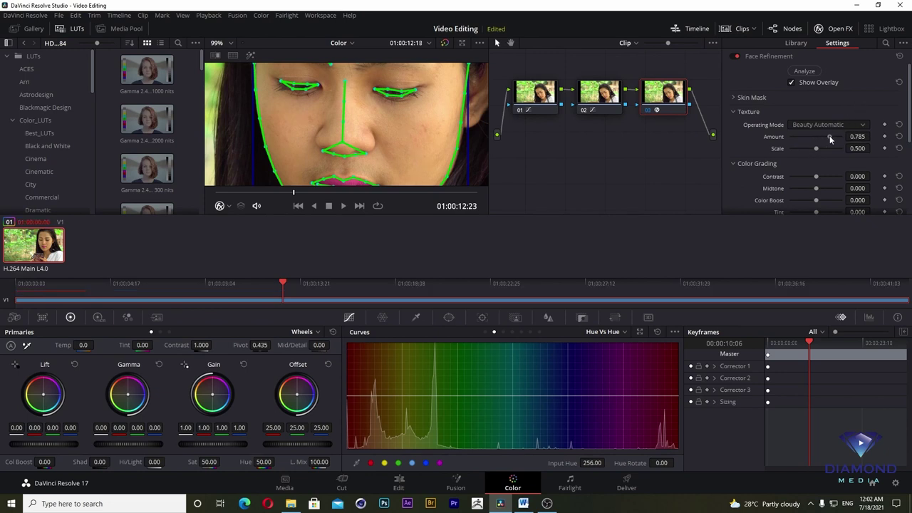
drag(834, 137, 826, 152)
double_click(826, 152)
drag(830, 140, 827, 138)
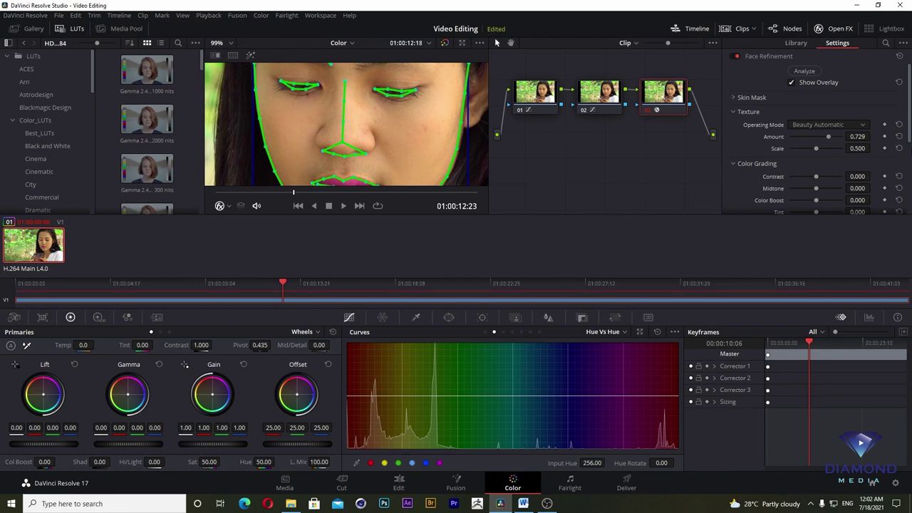
drag(909, 121, 909, 152)
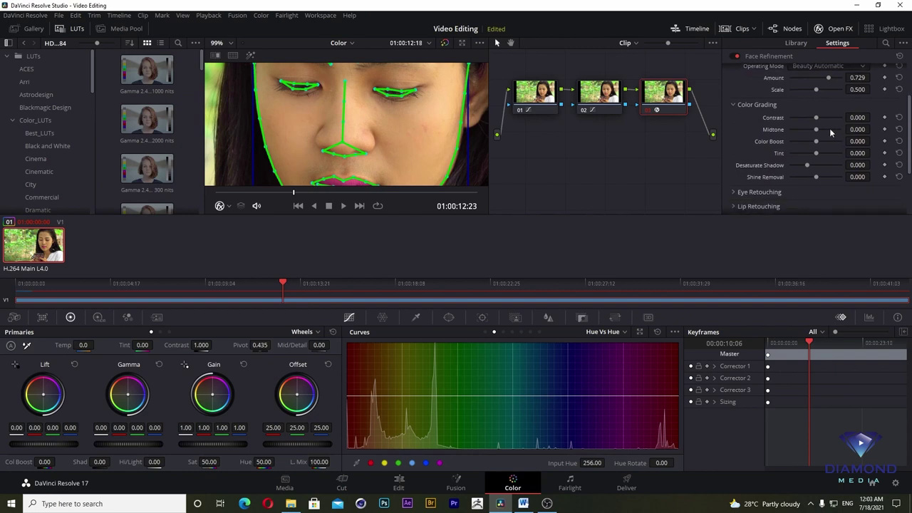
Set face Contrast to 0.266 and Midtone to 0.046, reset colour boost, and adjust tint
drag(817, 117, 822, 123)
drag(817, 128, 816, 133)
double_click(816, 129)
drag(816, 130, 818, 131)
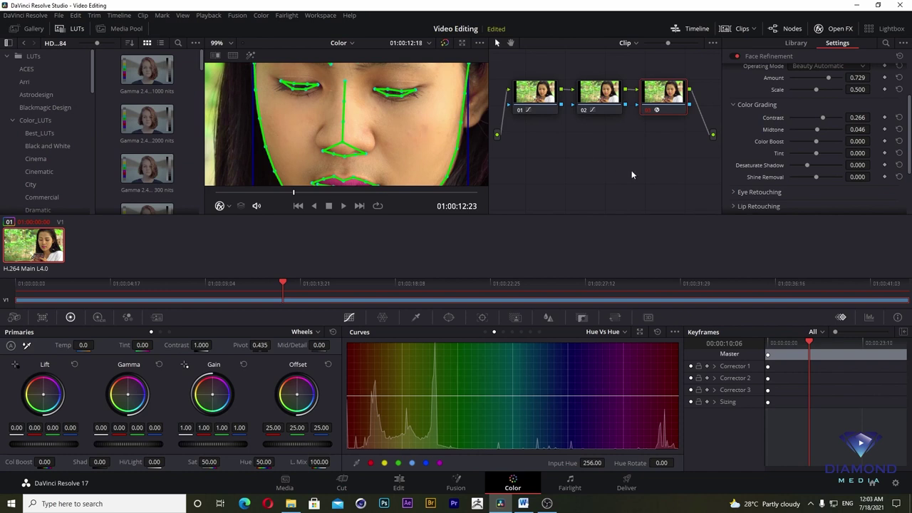
drag(816, 141, 822, 141)
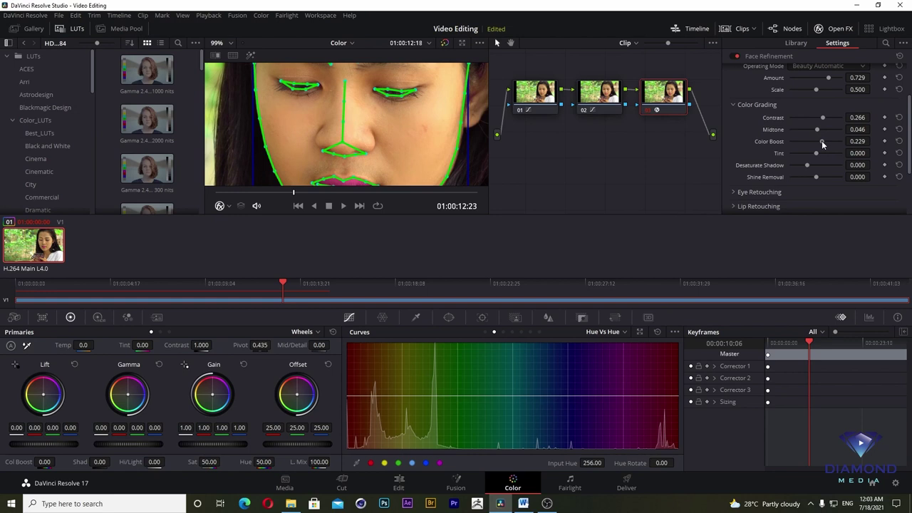
drag(817, 141, 815, 141)
double_click(815, 142)
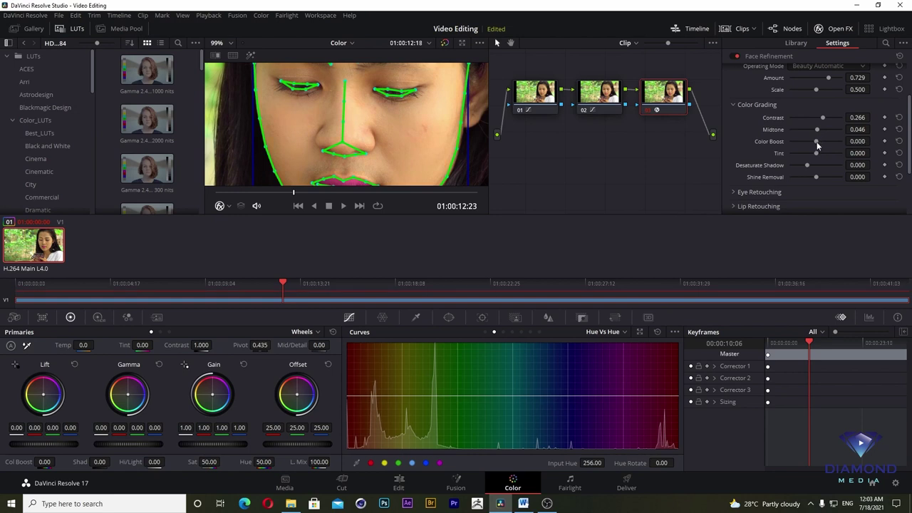
key(ctrl+z)
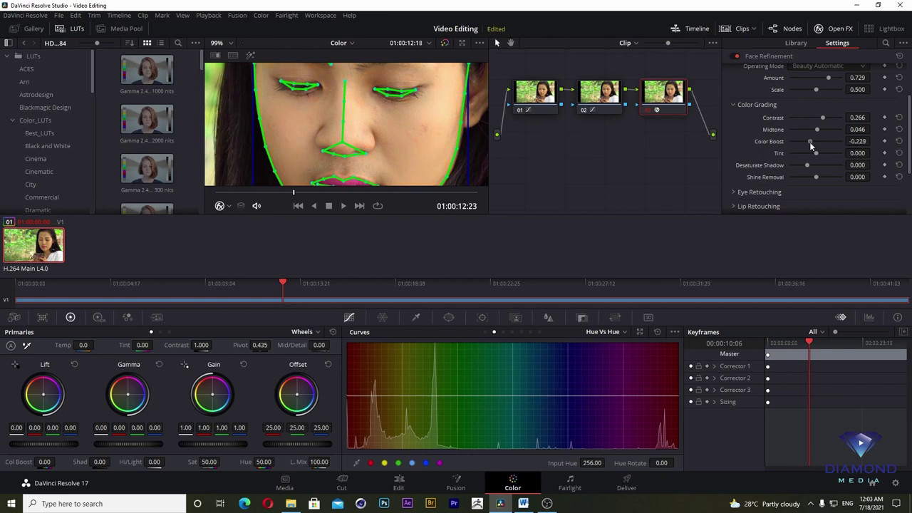
double_click(818, 142)
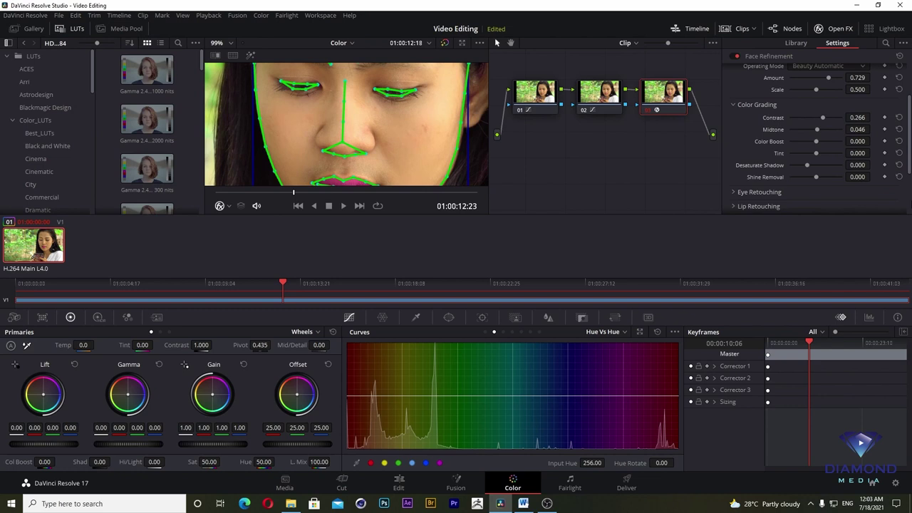
drag(816, 153, 816, 168)
Settle Shine Removal at 0.431 after testing stronger and weaker amounts
scroll(838, 143, down, 2)
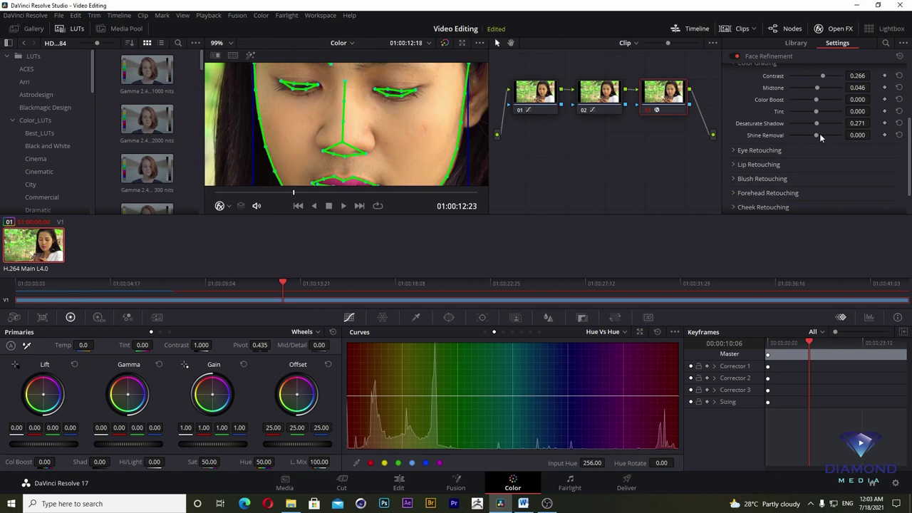
mouse_move(816, 135)
mouse_down()
mouse_move(829, 140)
mouse_move(811, 145)
mouse_move(830, 147)
mouse_up()
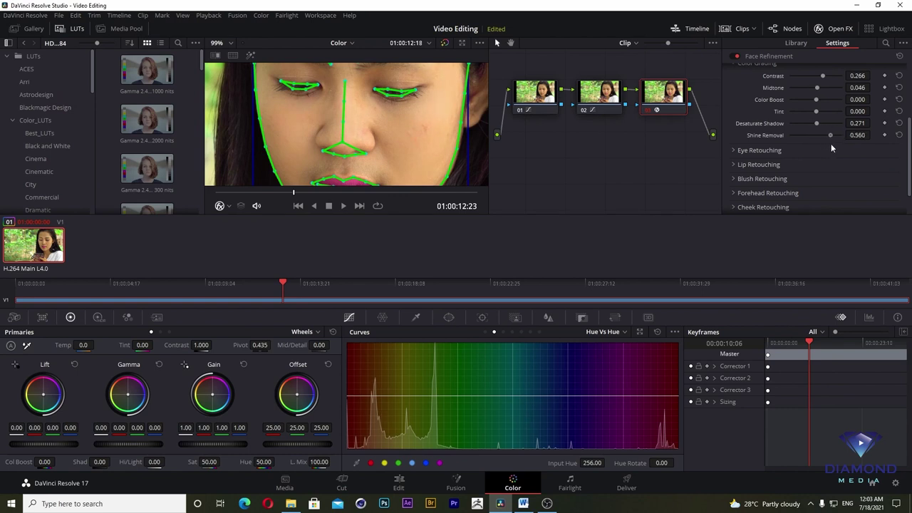
drag(835, 143, 815, 143)
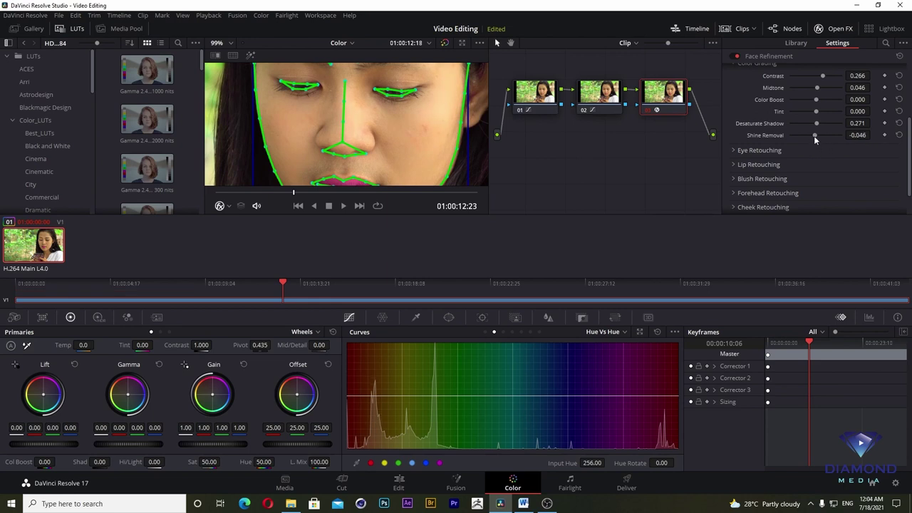
drag(814, 135, 829, 136)
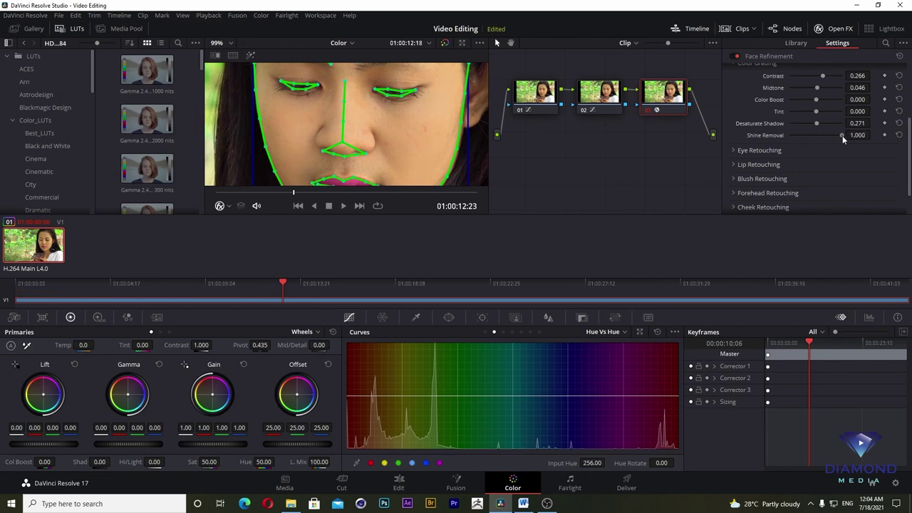
mouse_move(848, 134)
mouse_down()
mouse_move(801, 134)
mouse_move(826, 133)
mouse_up()
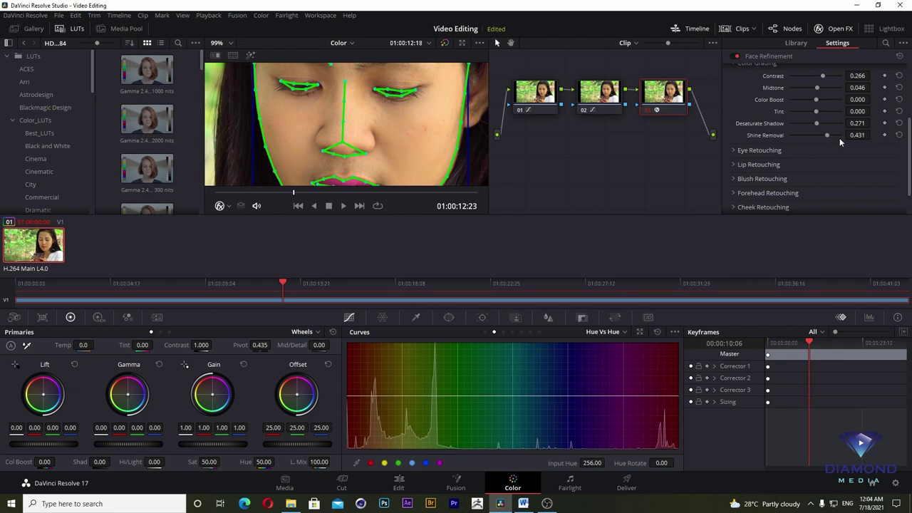
In Eye Retouching, leave Sharpening at zero and set Brightening to 0.312
click(734, 151)
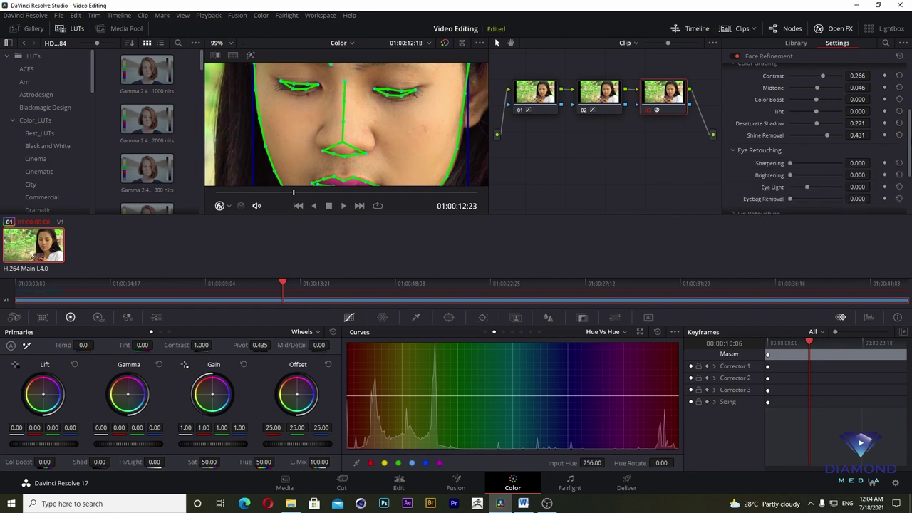
scroll(819, 138, down, 2)
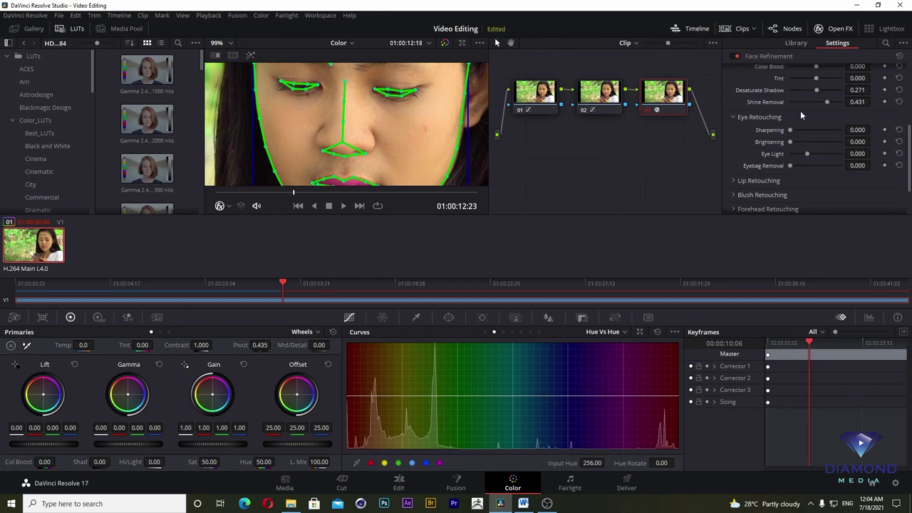
drag(790, 130, 803, 130)
key(ctrl+z)
drag(790, 142, 813, 147)
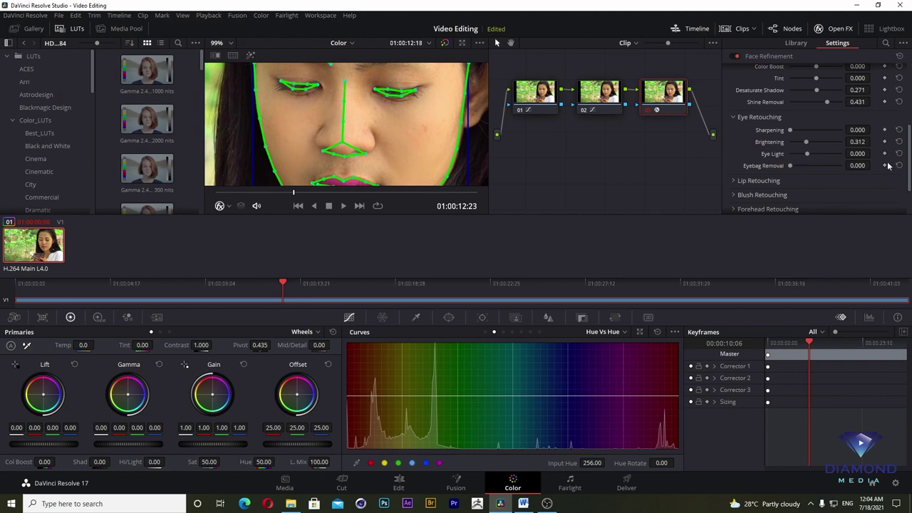
Set Eyebag Removal to 0.587 after trying stronger amounts
drag(789, 165, 829, 166)
mouse_move(822, 161)
mouse_down()
mouse_move(794, 162)
mouse_move(824, 169)
mouse_move(789, 166)
mouse_move(837, 169)
mouse_up()
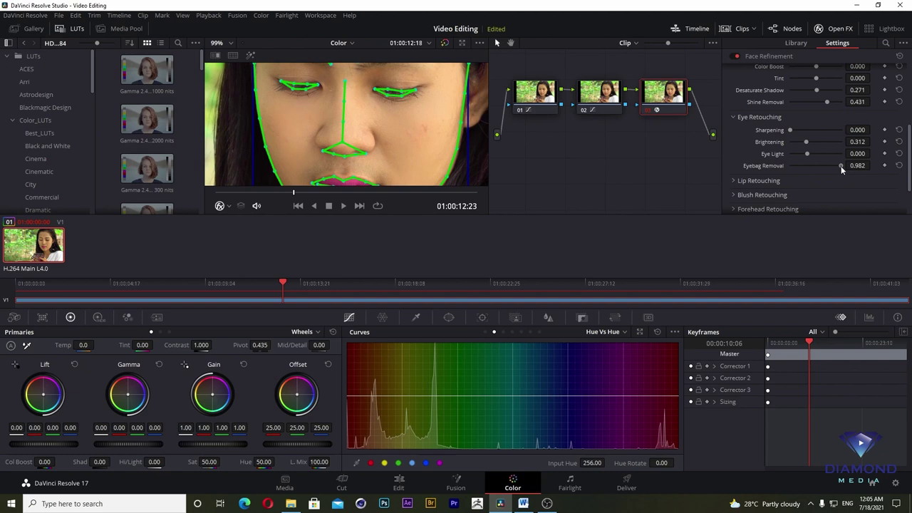
mouse_move(840, 166)
mouse_down()
mouse_move(807, 168)
mouse_move(839, 167)
mouse_move(820, 164)
mouse_up()
Set Lip Retouching Hue to -0.009 and Saturation to 0.083
click(734, 180)
scroll(783, 171, down, 1)
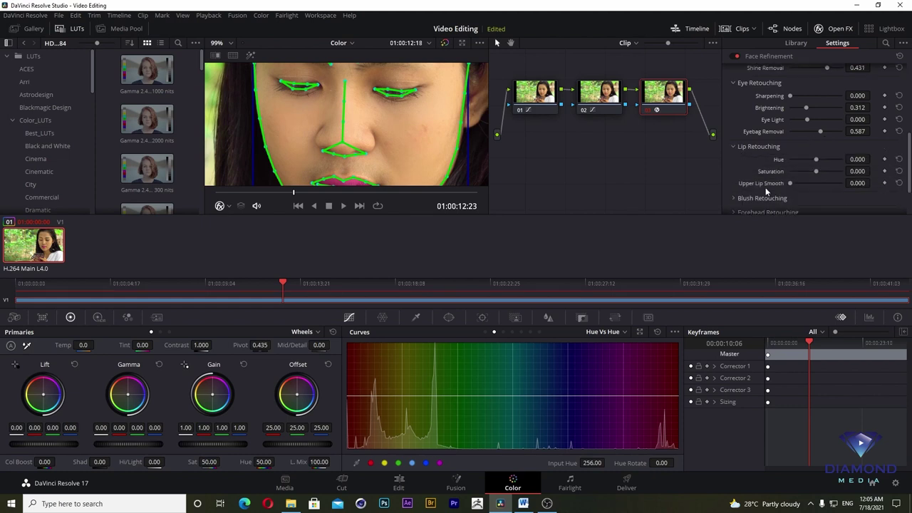
scroll(814, 146, down, 1)
drag(815, 146, 817, 148)
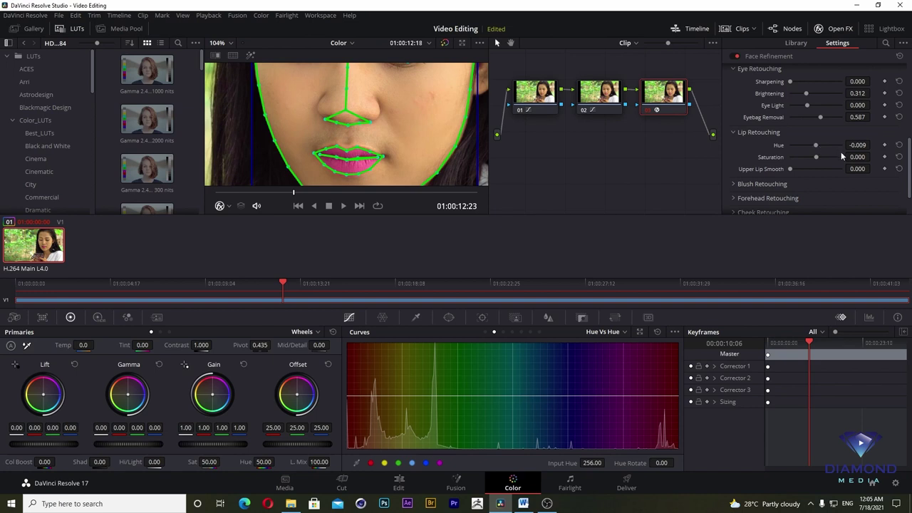
drag(816, 157, 818, 161)
double_click(818, 158)
drag(820, 155, 817, 158)
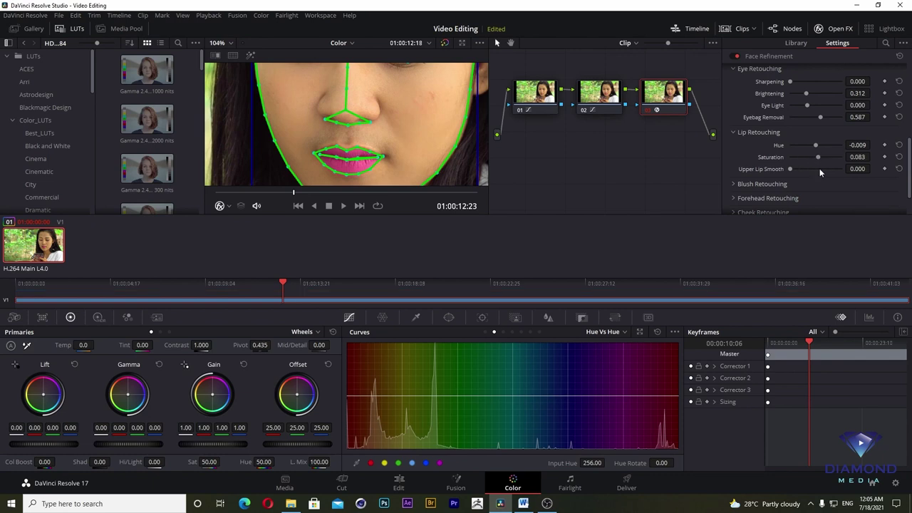
mouse_move(910, 172)
mouse_down()
mouse_move(910, 191)
mouse_move(909, 85)
mouse_up()
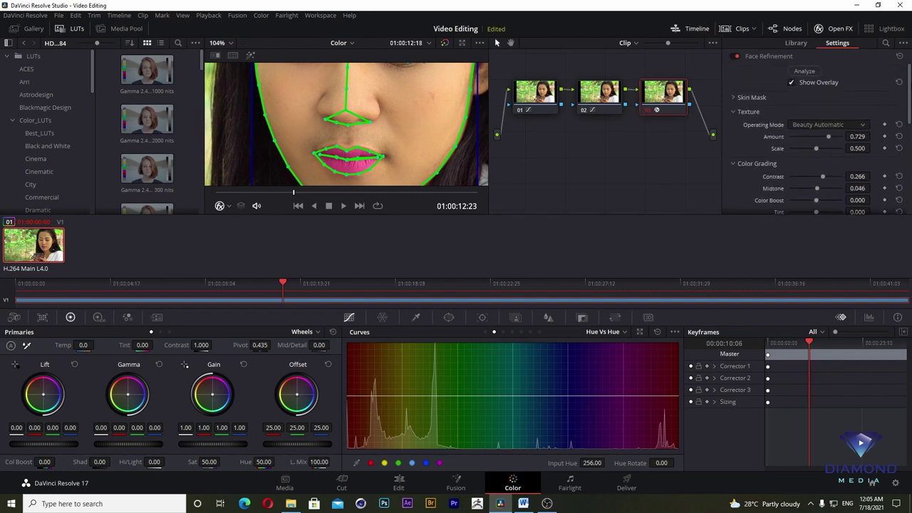
Fit the frame in the viewer and play the clip from its first frame
click(230, 45)
click(226, 55)
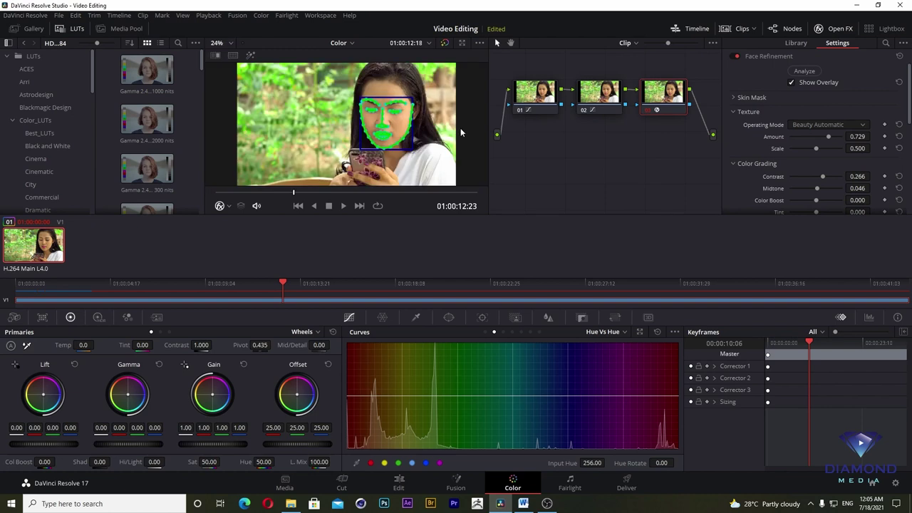
key(Home)
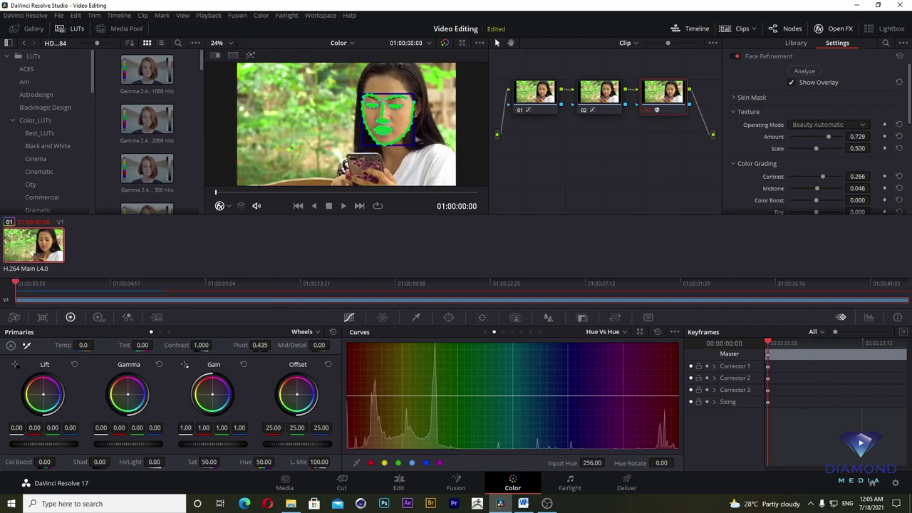
click(346, 206)
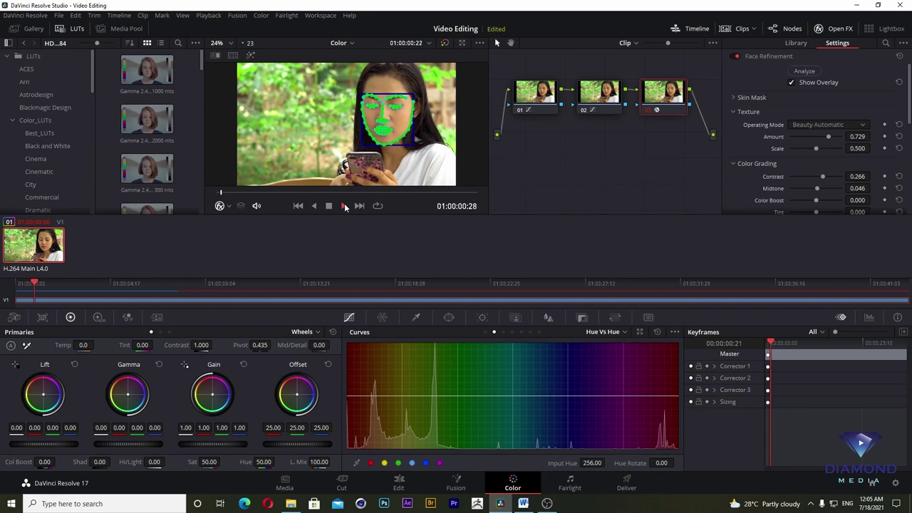
click(344, 206)
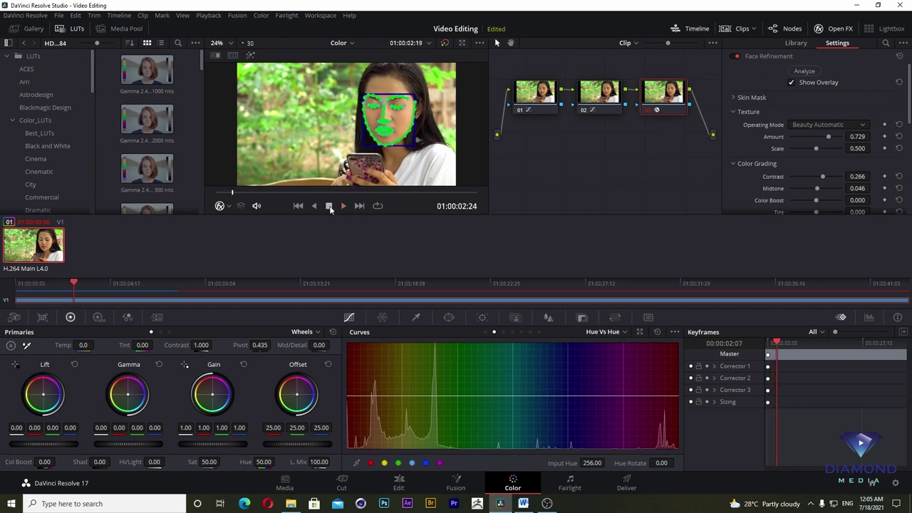
Turn the face-tracking overlay off and zoom the viewer to inspect the retouched lips
click(229, 206)
click(235, 221)
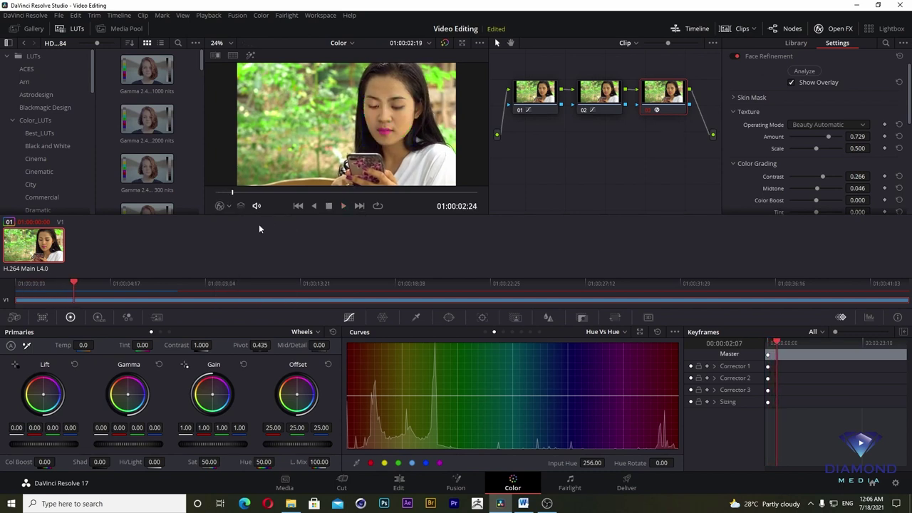
click(329, 205)
scroll(382, 129, up, 2)
scroll(398, 115, up, 2)
scroll(442, 123, up, 2)
scroll(356, 141, up, 1)
scroll(397, 125, down, 1)
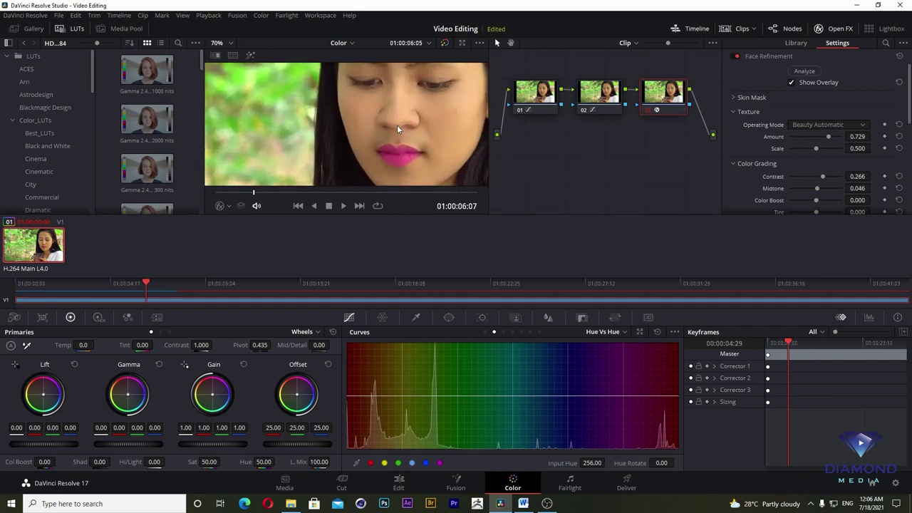
scroll(330, 138, down, 1)
scroll(327, 135, down, 1)
scroll(326, 135, down, 1)
scroll(326, 135, down, 2)
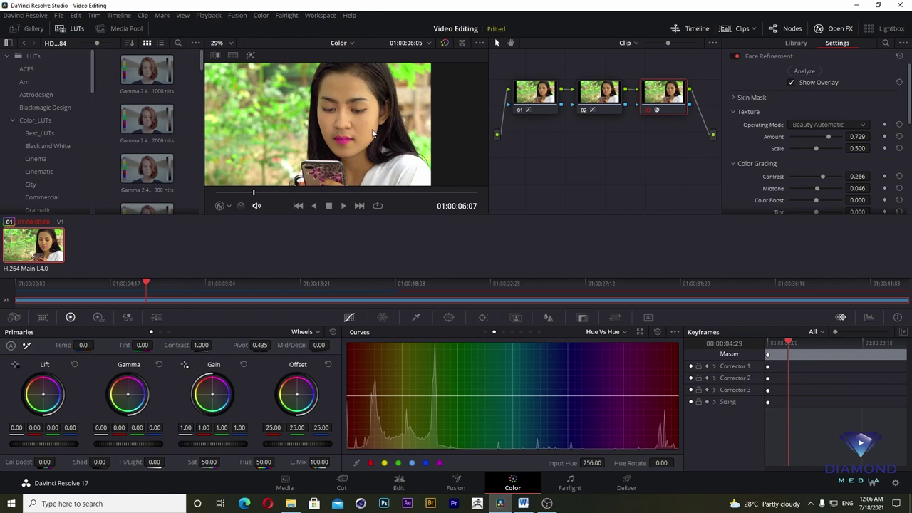
On the Edit page, place Color Edit 02.mp4 on V1 after the first clip and move the playhead onto it
click(406, 486)
mouse_move(189, 116)
mouse_down()
mouse_move(190, 87)
mouse_move(182, 215)
mouse_up()
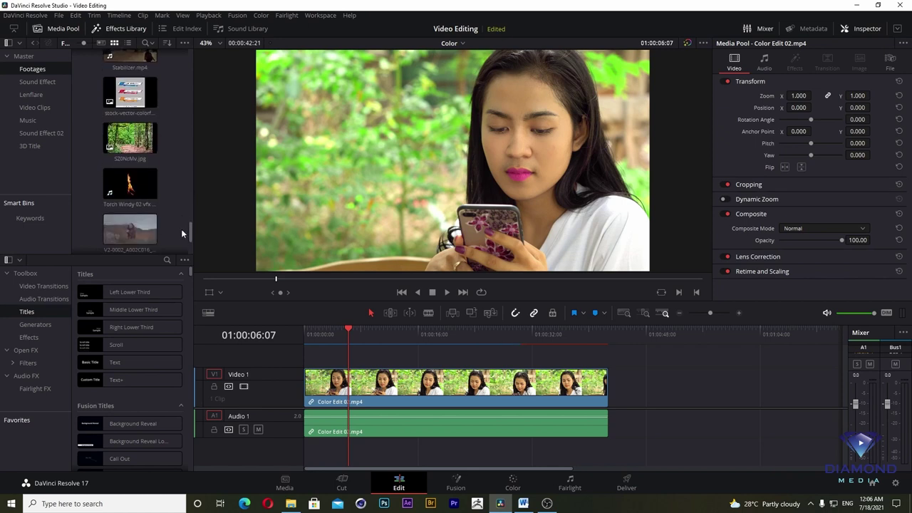
drag(182, 215, 181, 118)
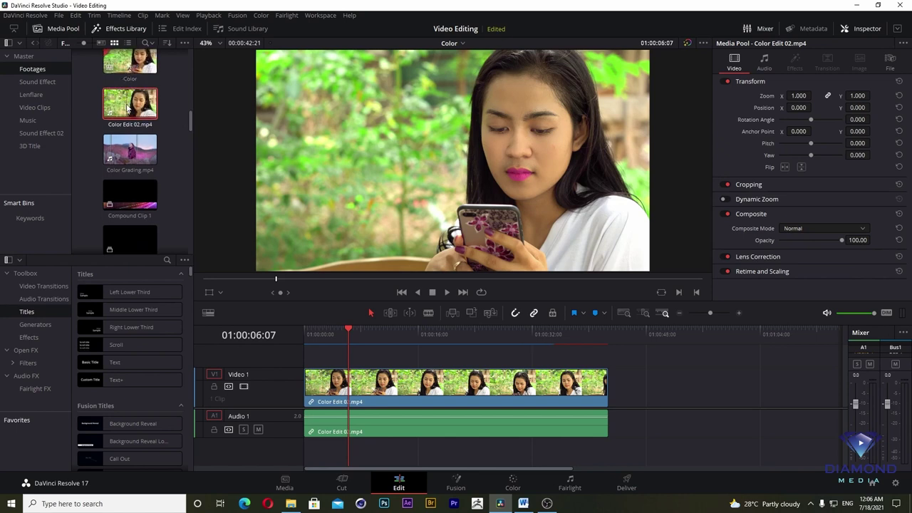
drag(128, 109, 636, 404)
click(713, 334)
drag(715, 338, 357, 394)
On the Color page, apply the OpenFX Beauty effect to node 01 and show its settings
click(512, 482)
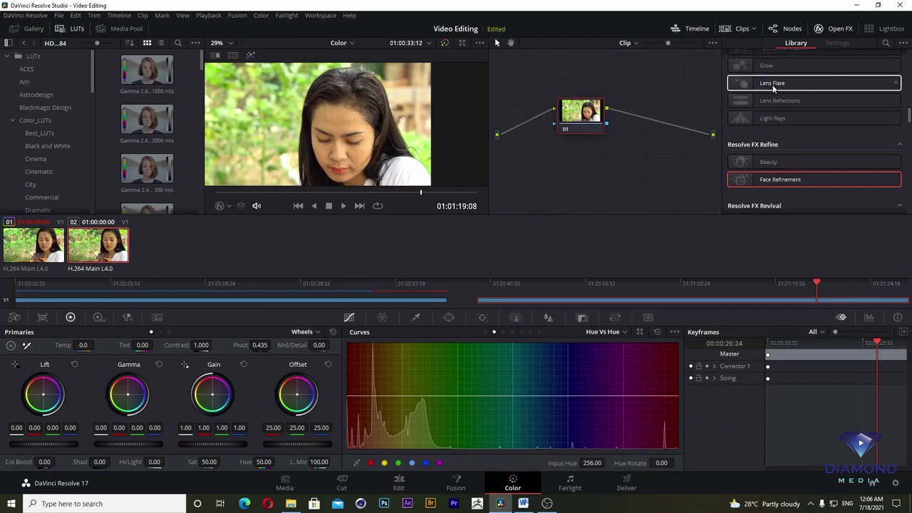
drag(766, 163, 581, 114)
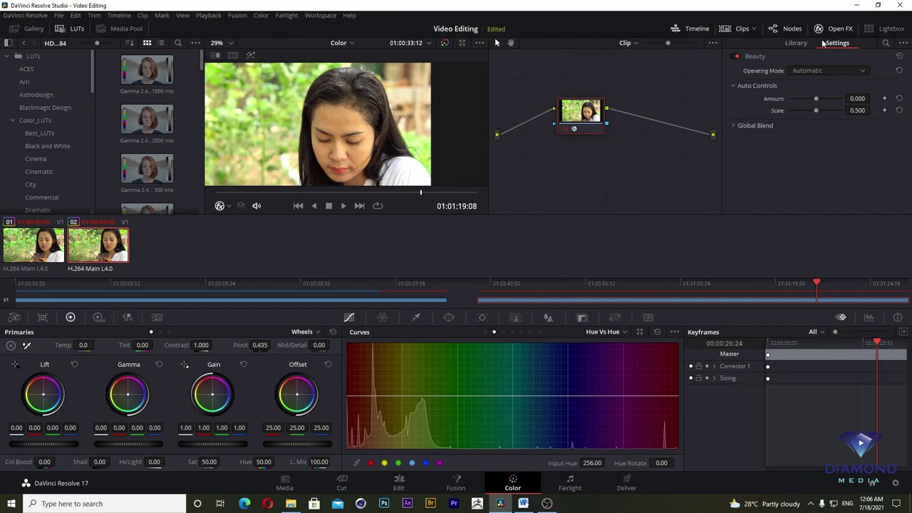
click(796, 43)
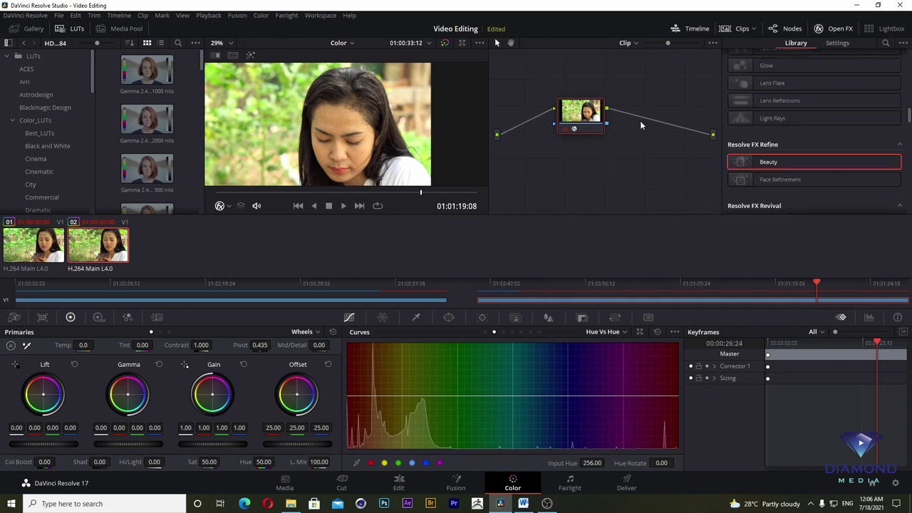
click(837, 43)
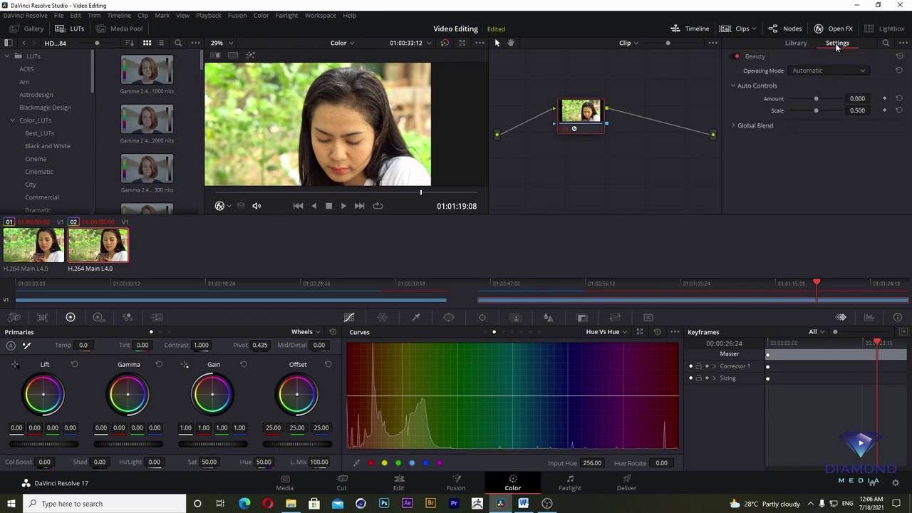
Raise the Beauty Amount to 1.225, expand Global Blend, and fit the frame in the viewer
scroll(349, 146, up, 2)
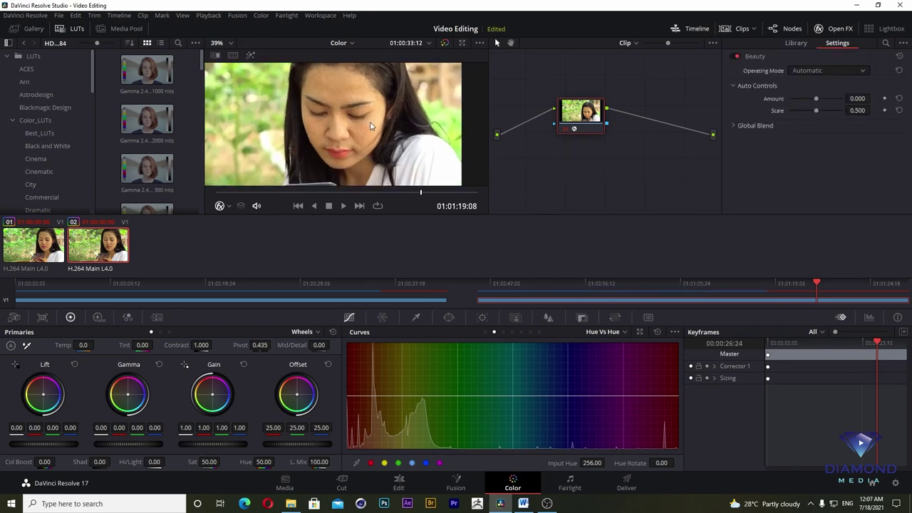
drag(816, 99, 825, 100)
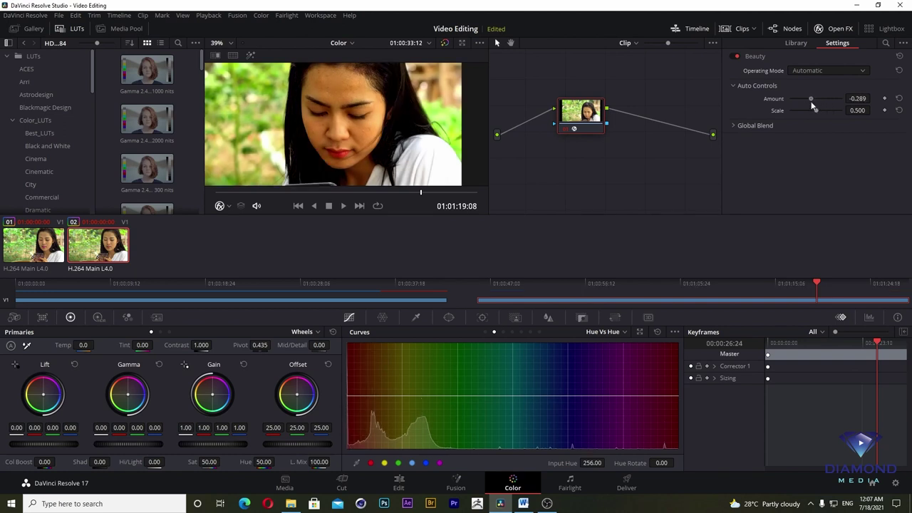
drag(826, 104, 835, 102)
click(838, 123)
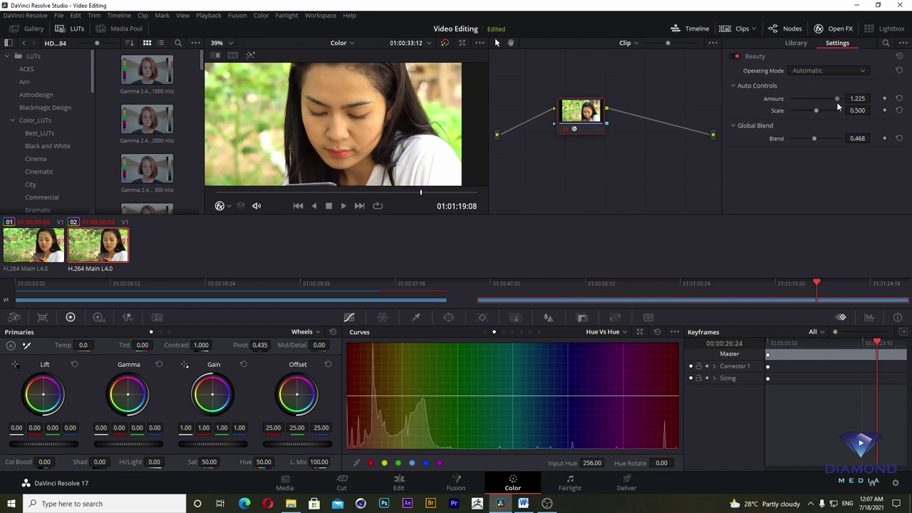
click(231, 45)
click(226, 60)
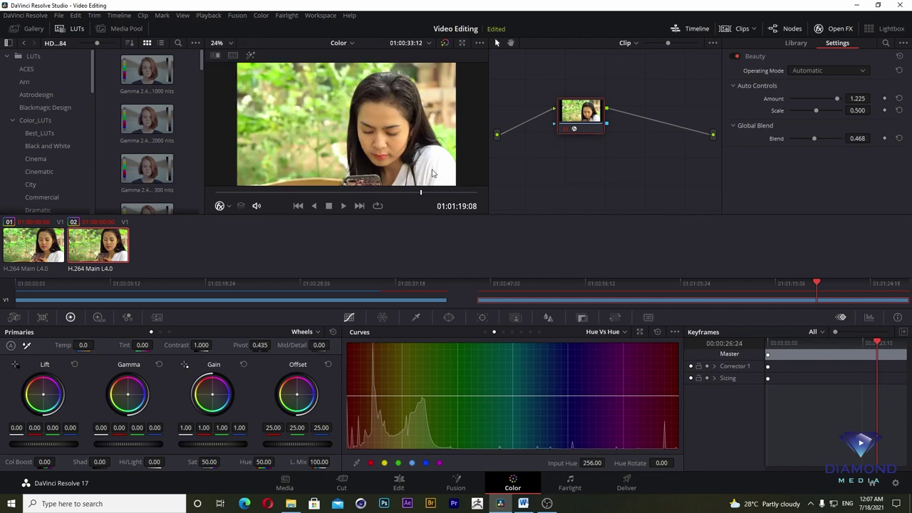